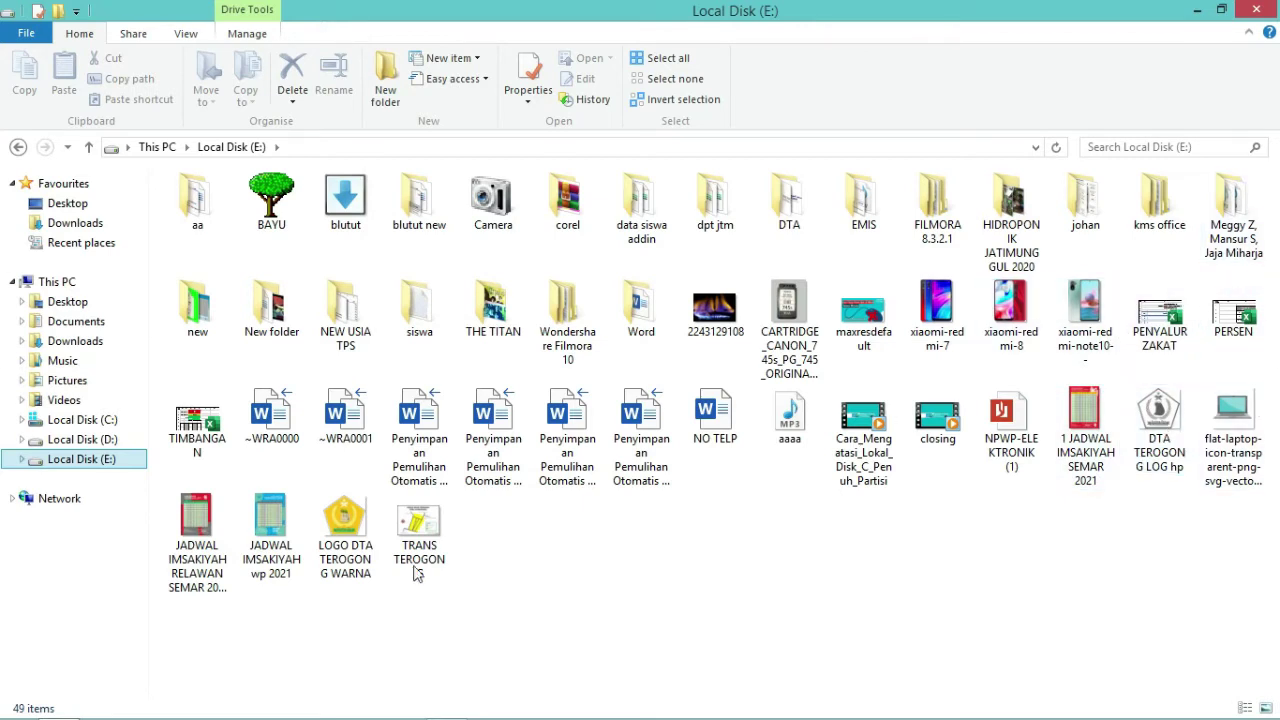
# - Delete the LOGO DTA TEROGONG WARNA image from Local Disk (E:), sending it to the Recycle Bin
pyautogui.rightClick(695, 567)
pyautogui.click(800, 388)
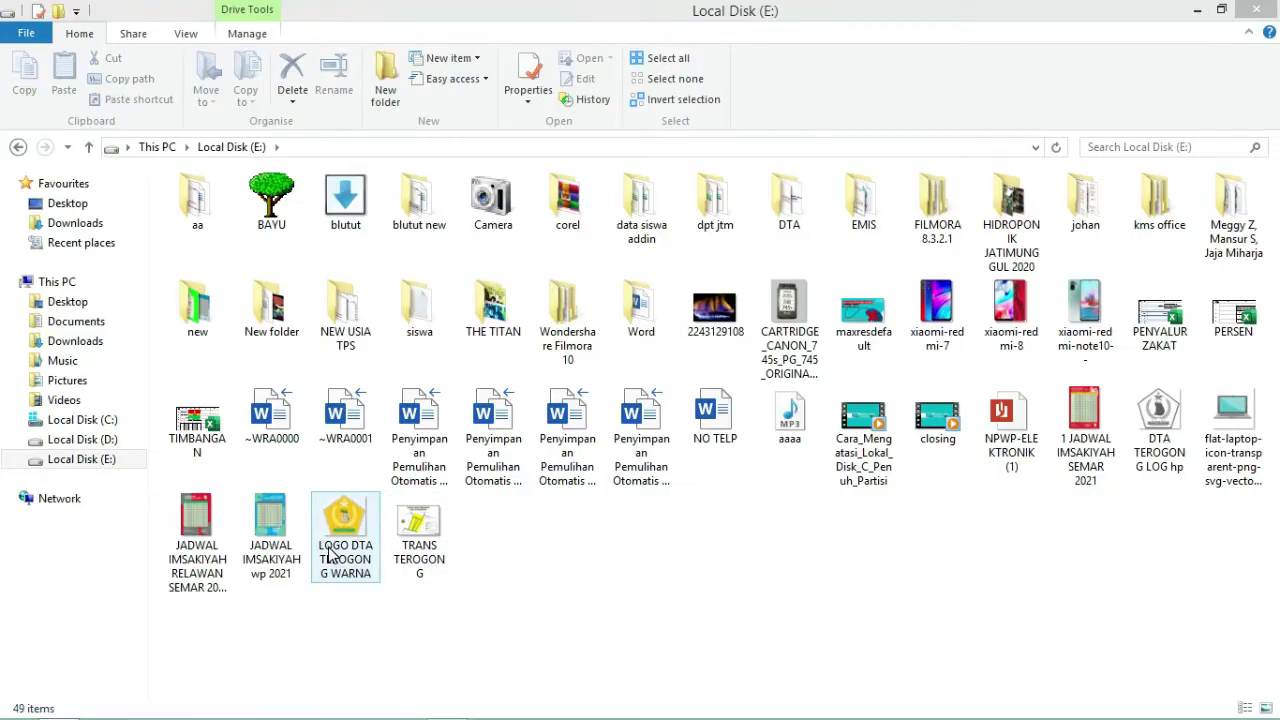
pyautogui.click(330, 555)
pyautogui.rightClick(332, 555)
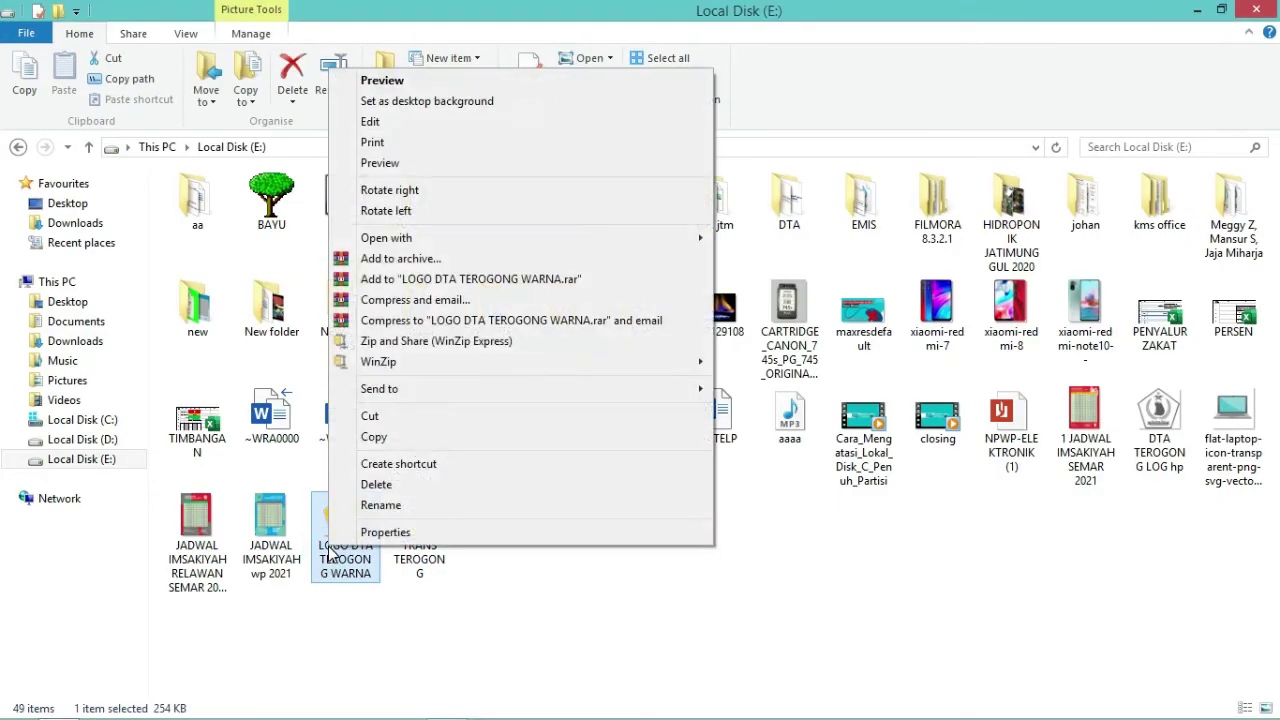
pyautogui.click(613, 651)
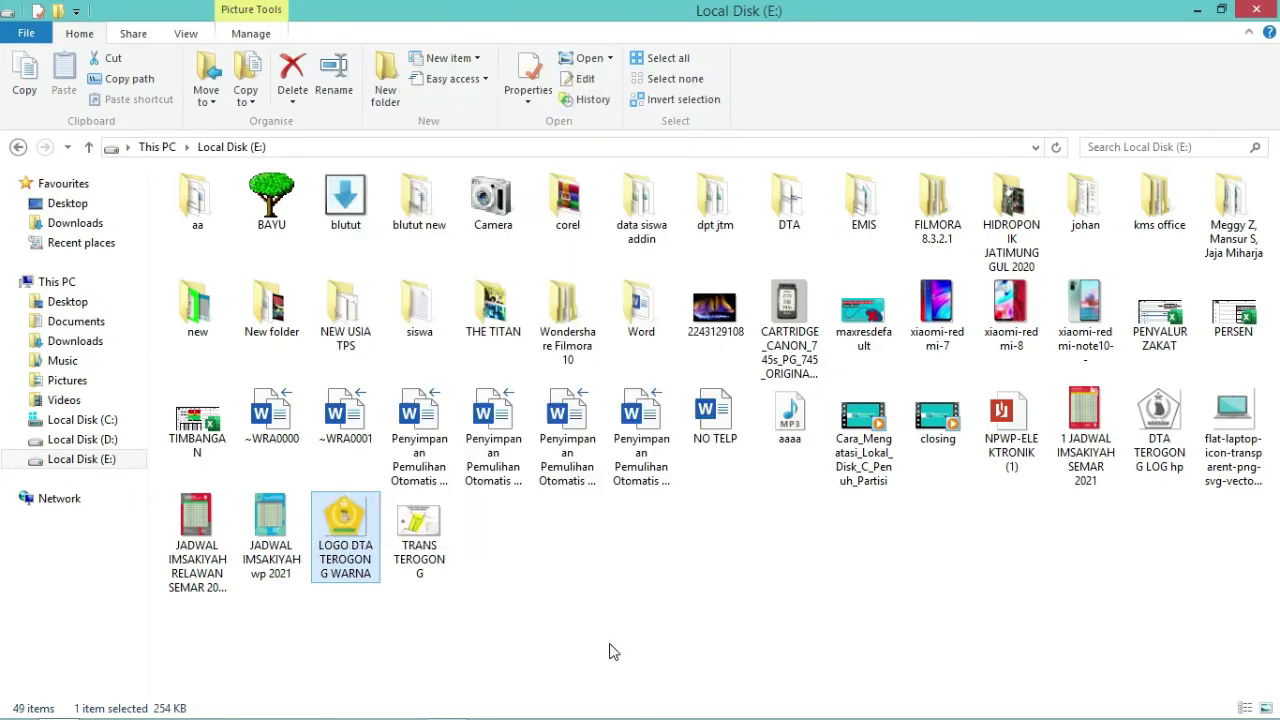
pyautogui.rightClick(325, 549)
pyautogui.click(405, 489)
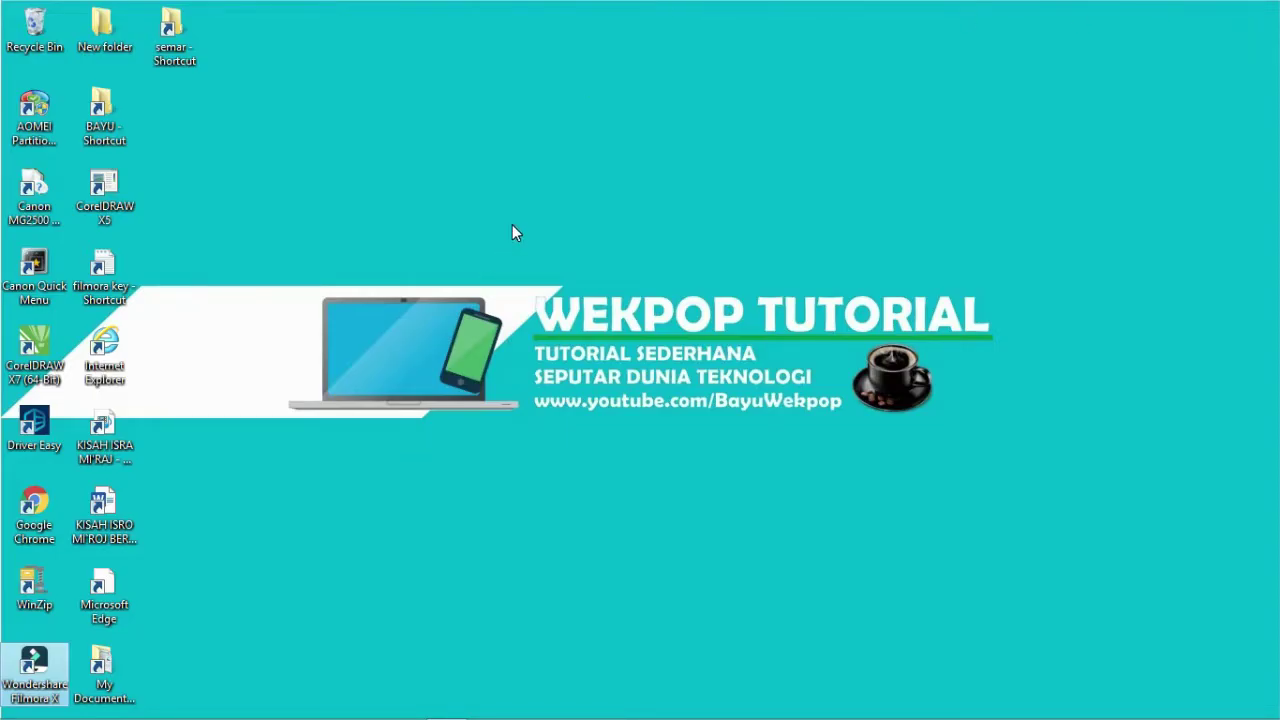
# - Open the Recycle Bin from the desktop to look for the deleted logo image
pyautogui.rightClick(464, 192)
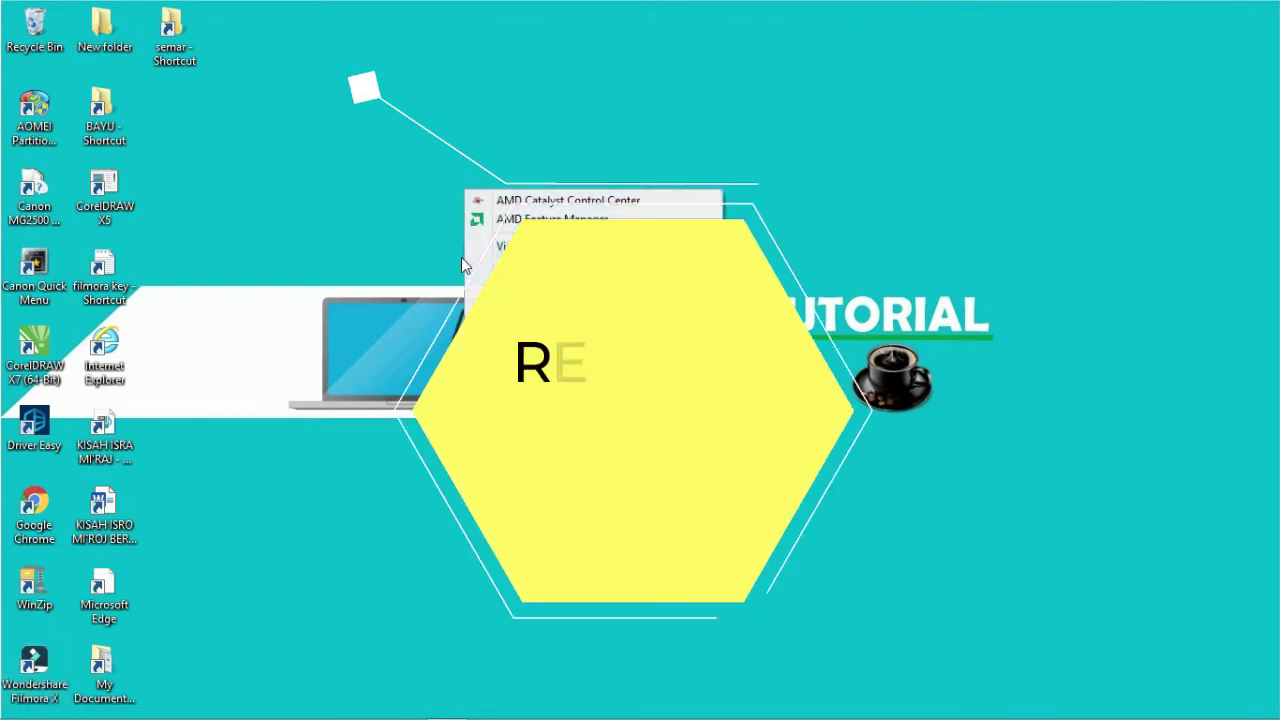
pyautogui.press('Escape')
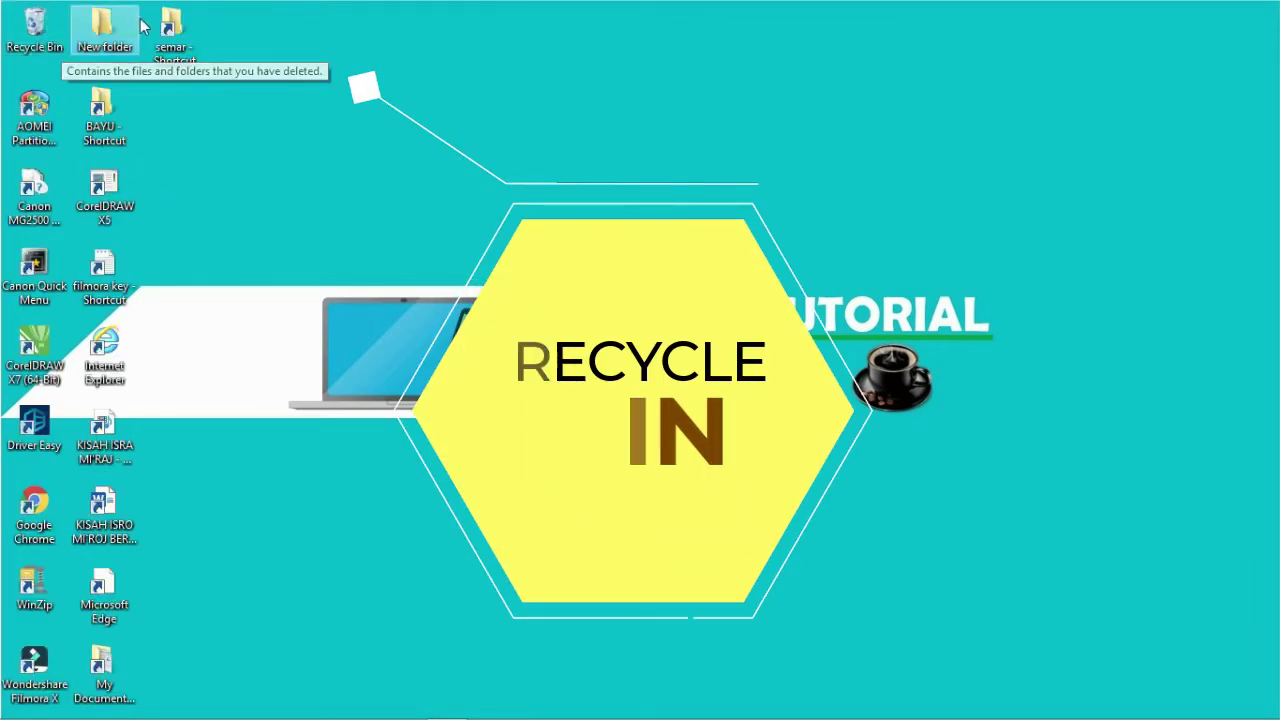
pyautogui.doubleClick(53, 33)
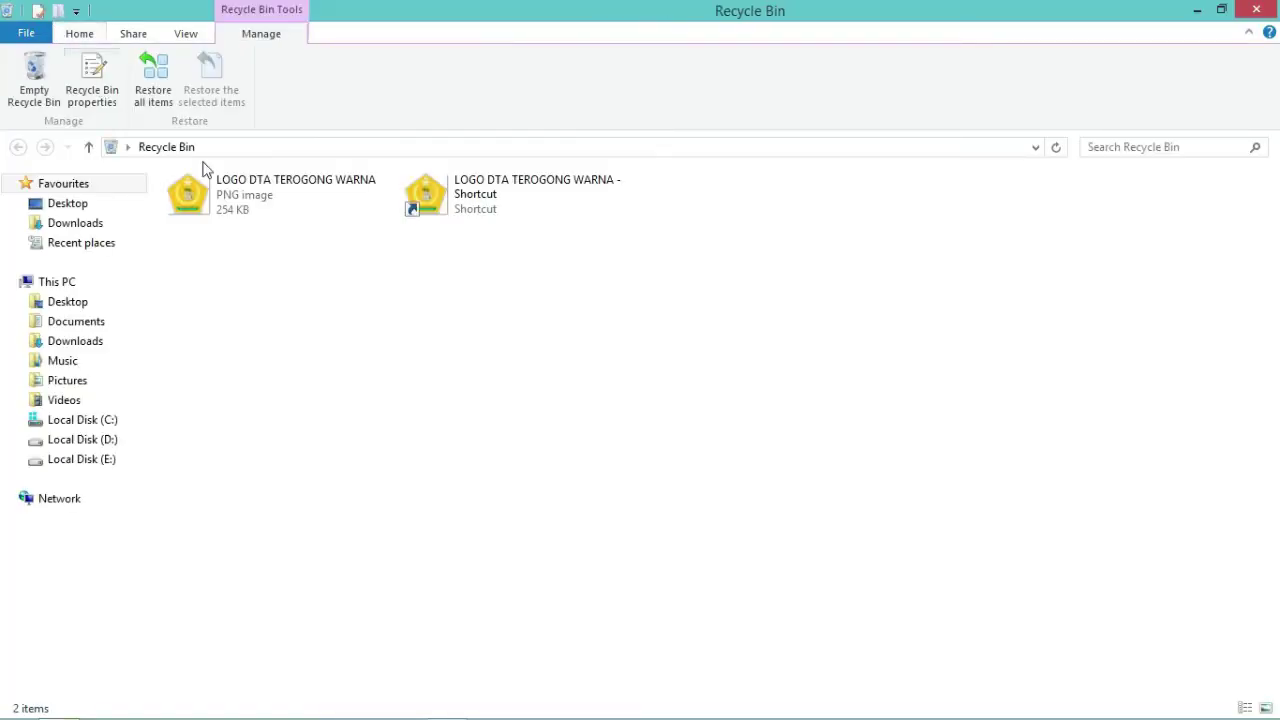
pyautogui.click(571, 272)
# - Restore the LOGO DTA TEROGONG WARNA PNG image from the Recycle Bin to its original location
pyautogui.click(208, 186)
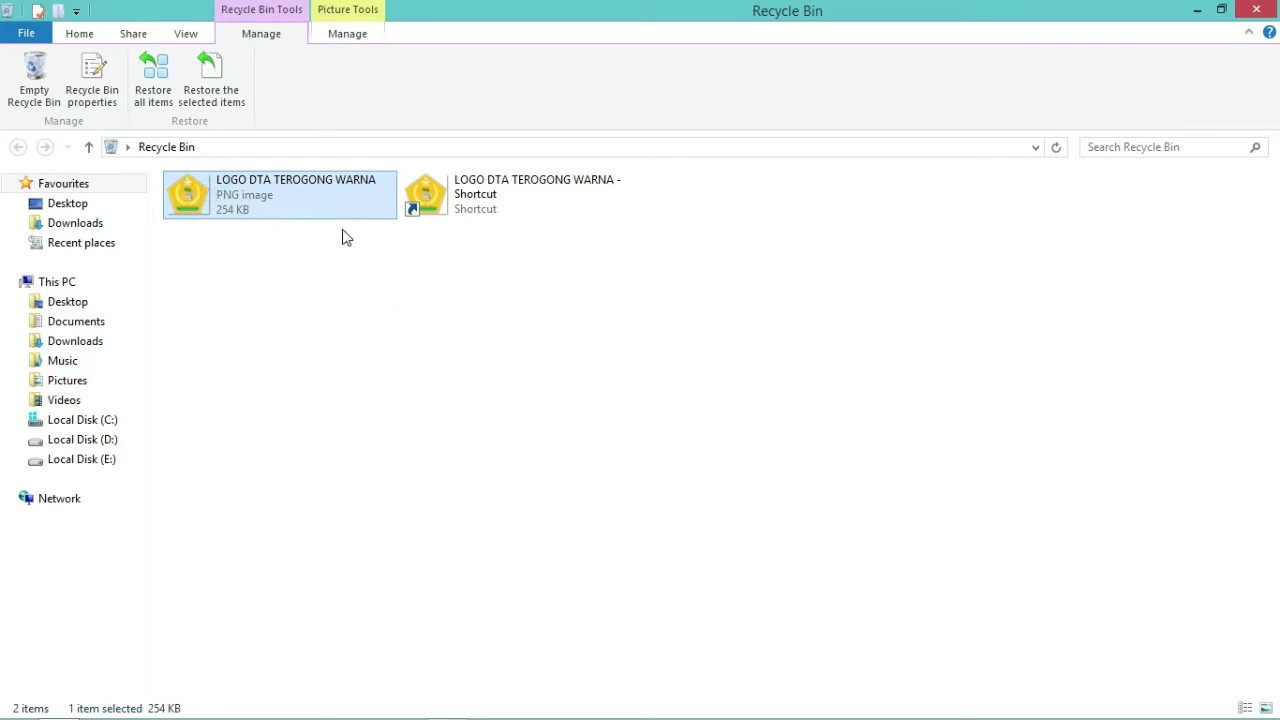
pyautogui.rightClick(306, 201)
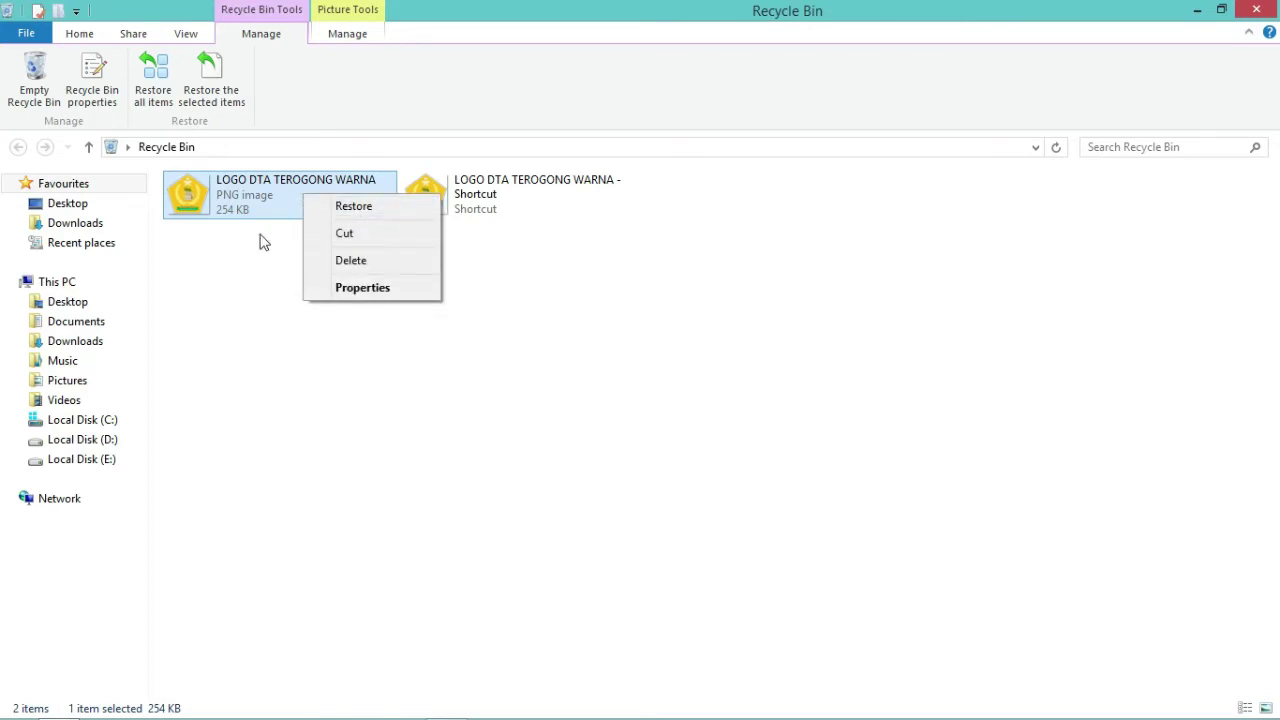
pyautogui.click(234, 252)
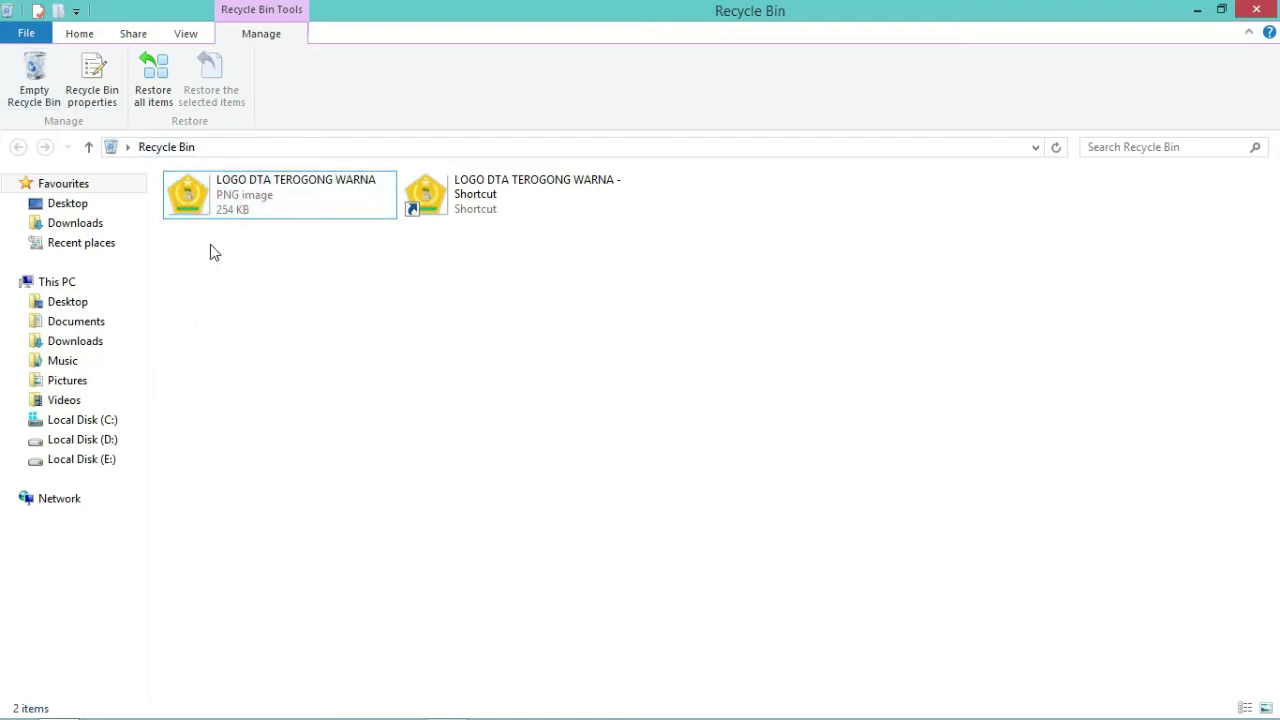
pyautogui.rightClick(251, 192)
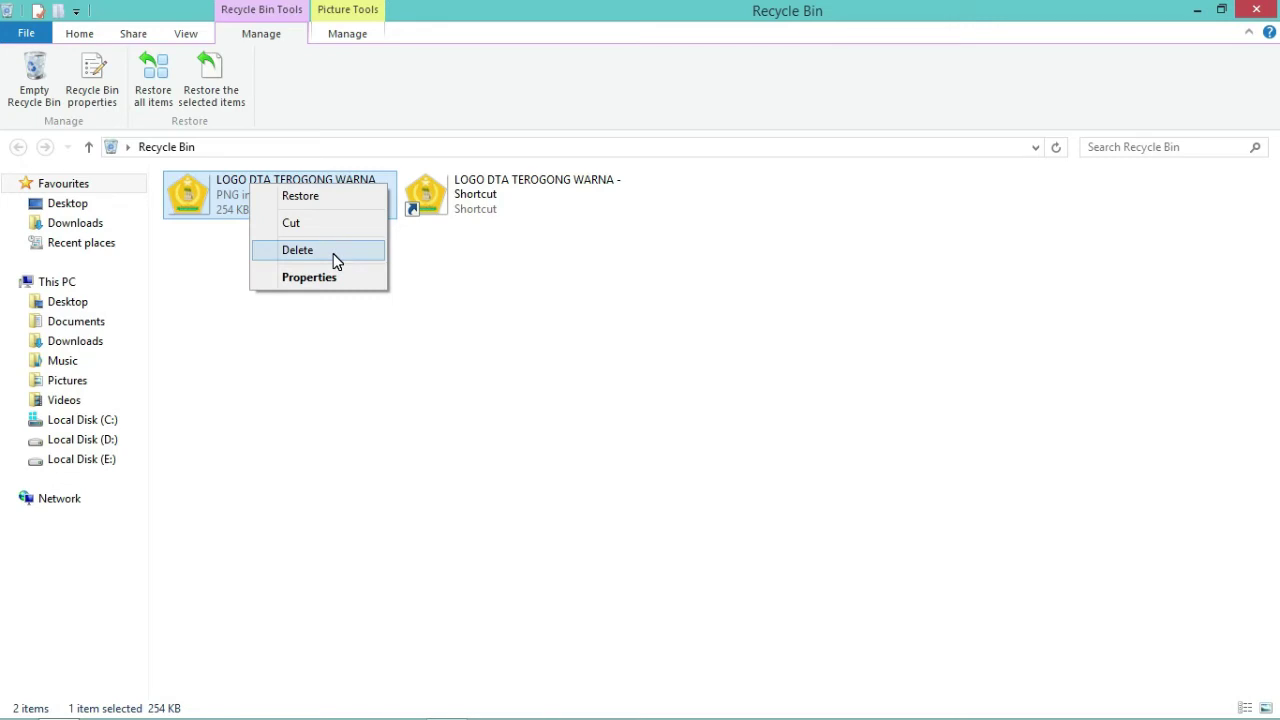
pyautogui.click(213, 242)
pyautogui.click(234, 209)
pyautogui.rightClick(235, 210)
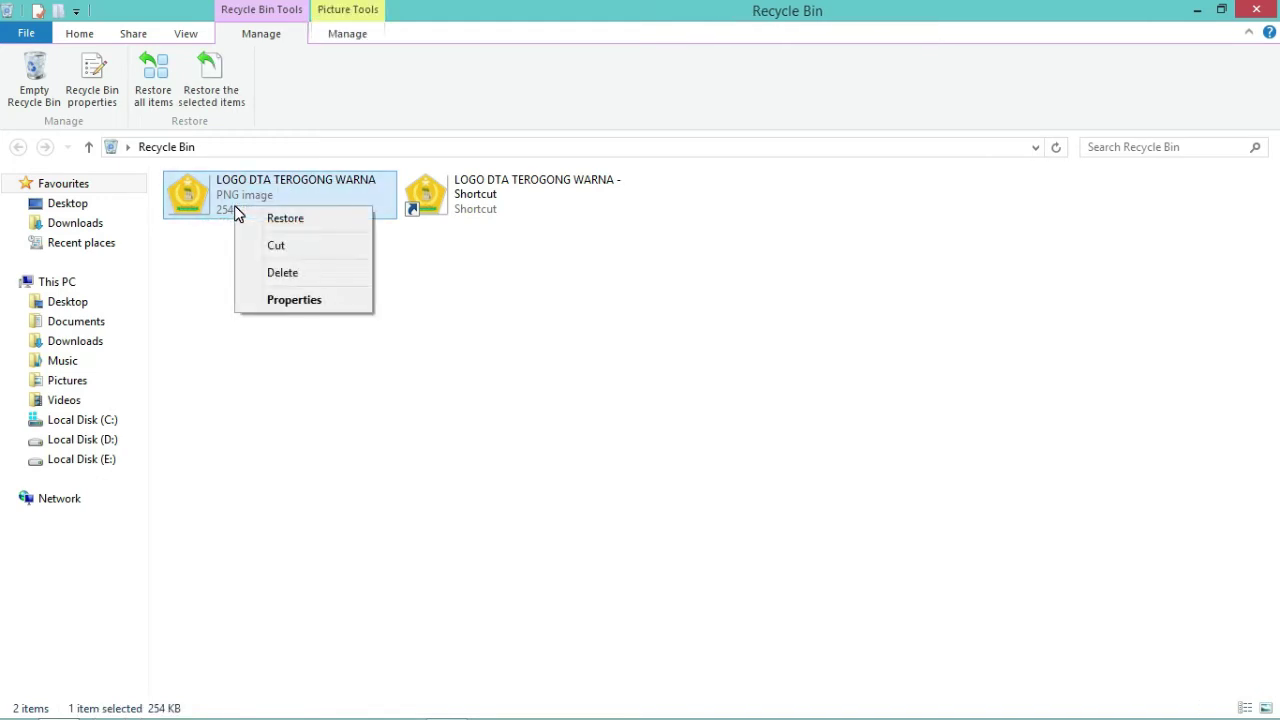
pyautogui.rightClick(312, 182)
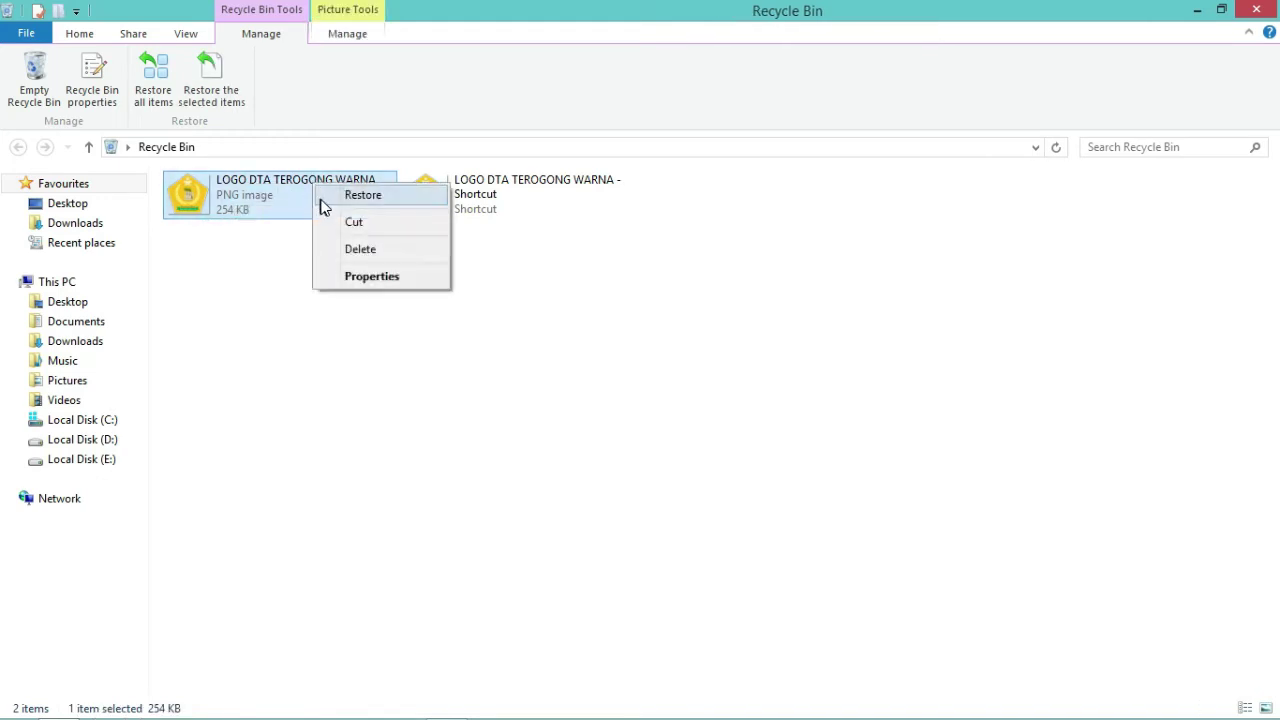
pyautogui.click(397, 204)
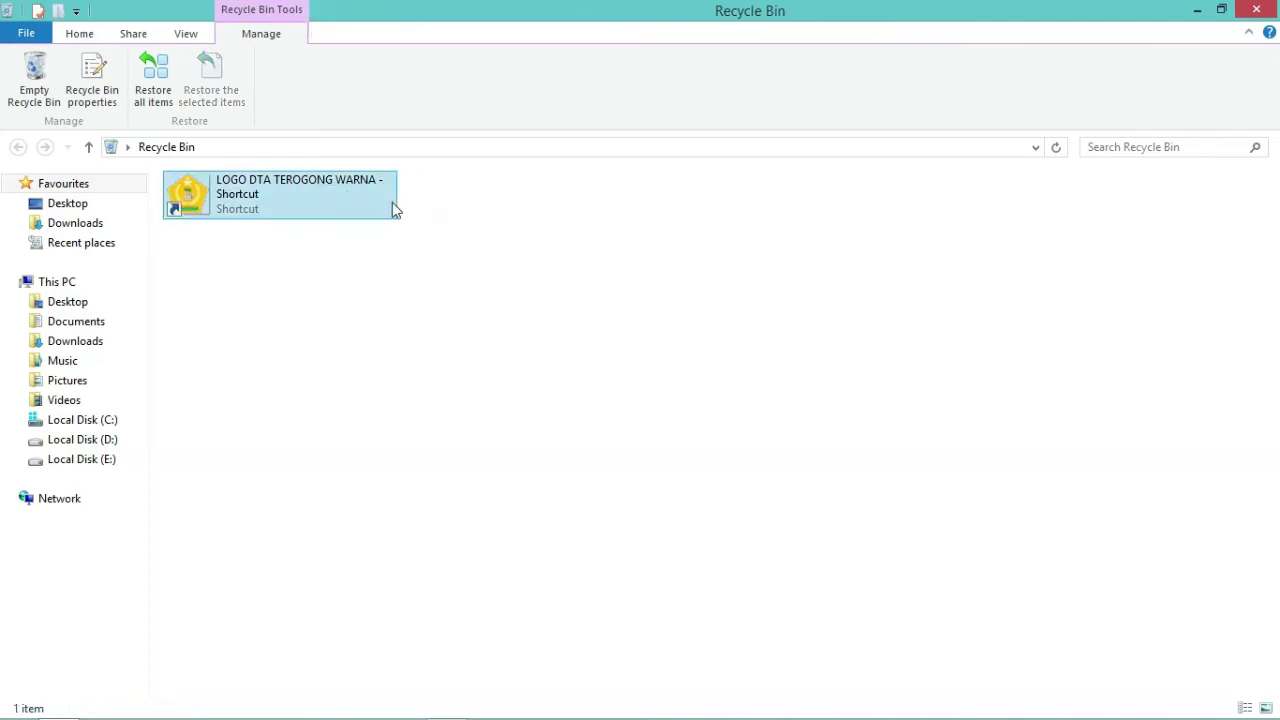
# - Go to Local Disk (E:), preview the restored LOGO DTA TEROGONG WARNA image, and close the preview
pyautogui.click(77, 462)
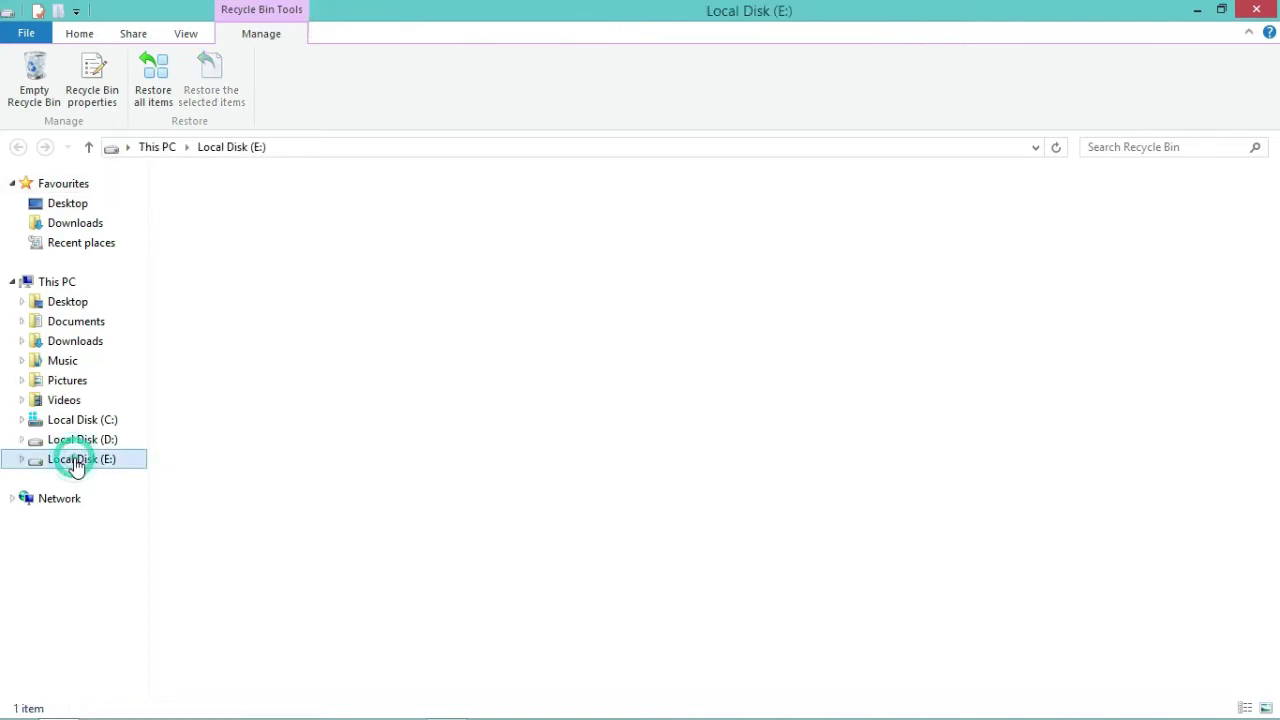
pyautogui.click(355, 555)
pyautogui.doubleClick(357, 557)
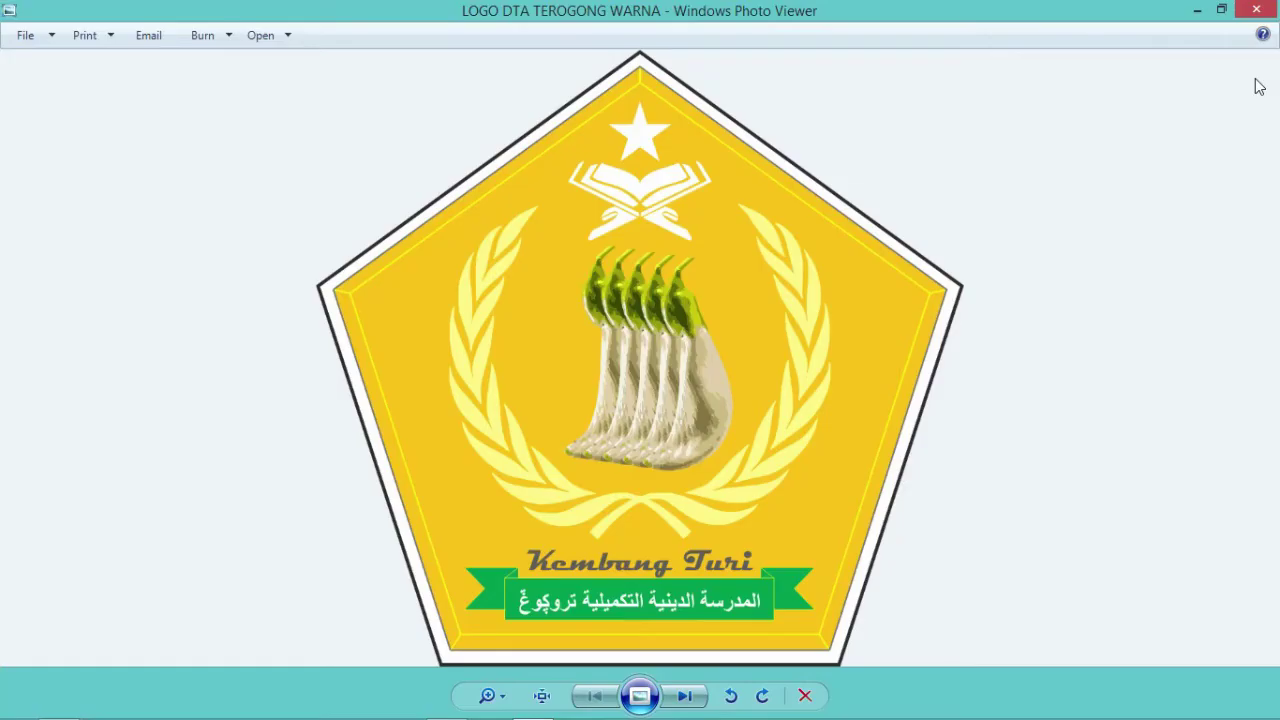
pyautogui.click(1250, 10)
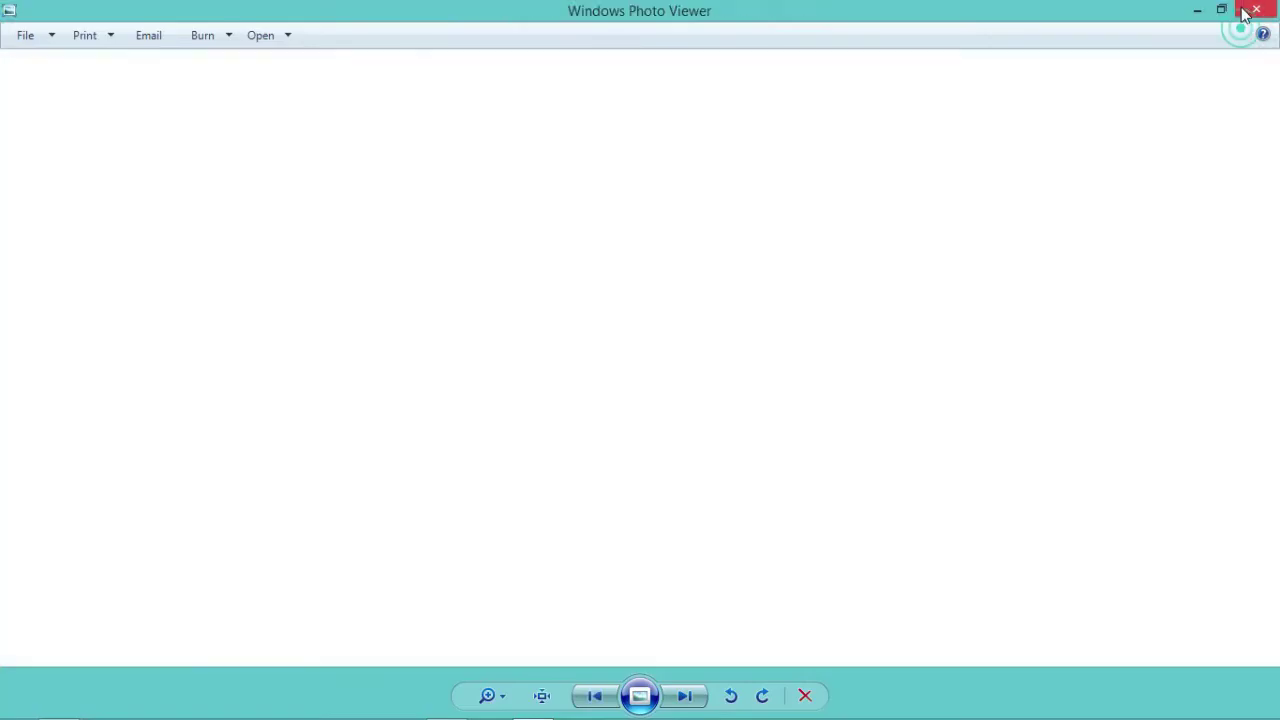
pyautogui.click(545, 547)
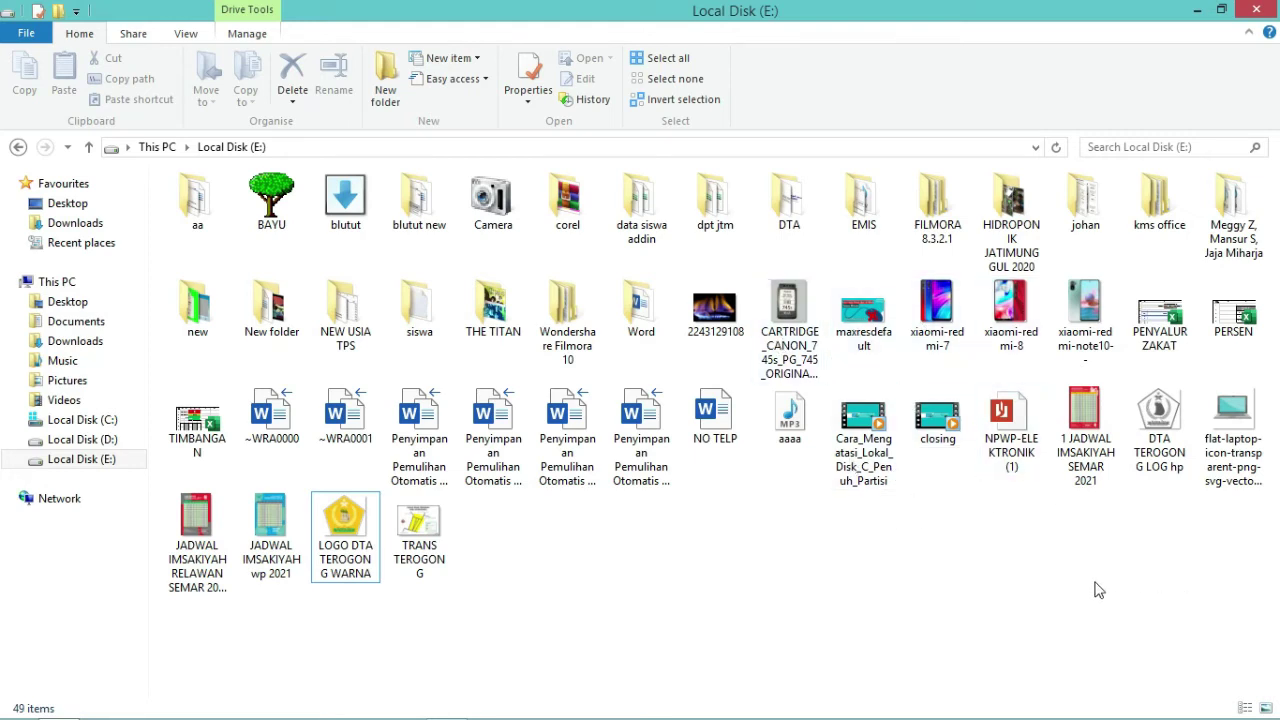
# - Permanently delete the xiaomi-redmi-7 image from Local Disk (E:), bypassing the Recycle Bin, and check the bin for it
pyautogui.click(948, 336)
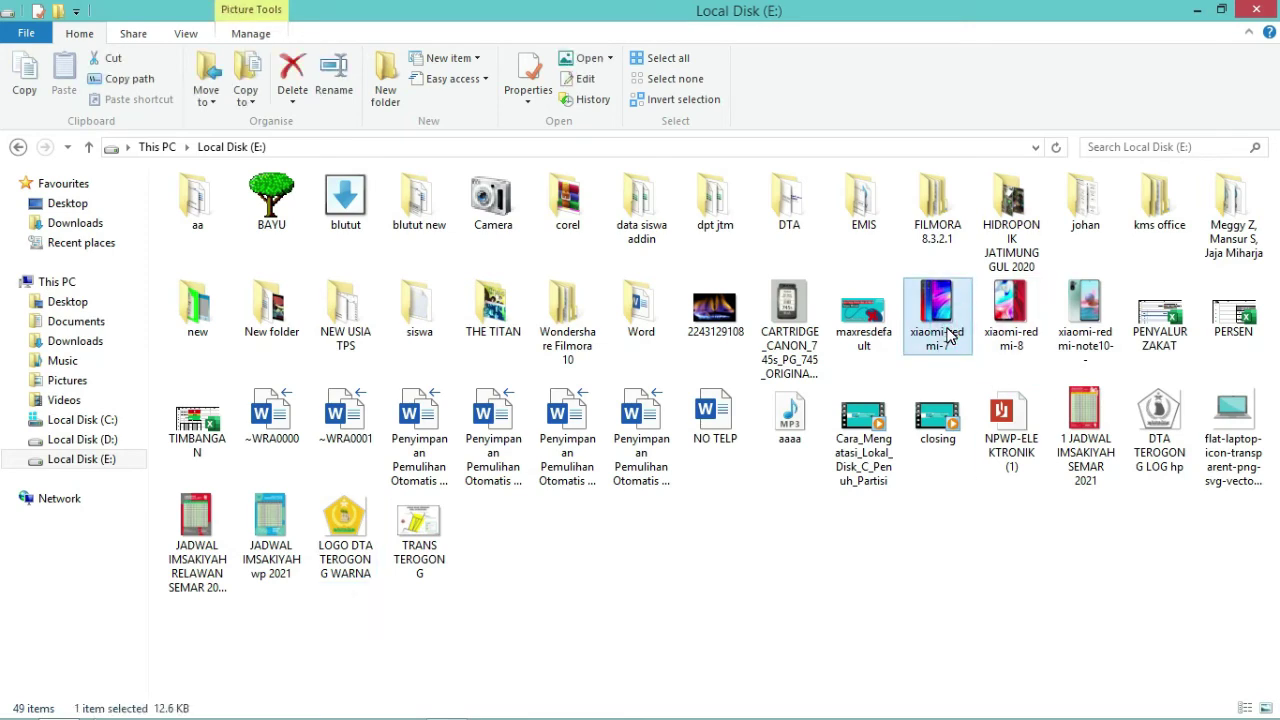
pyautogui.hotkey('shift', 'Delete')
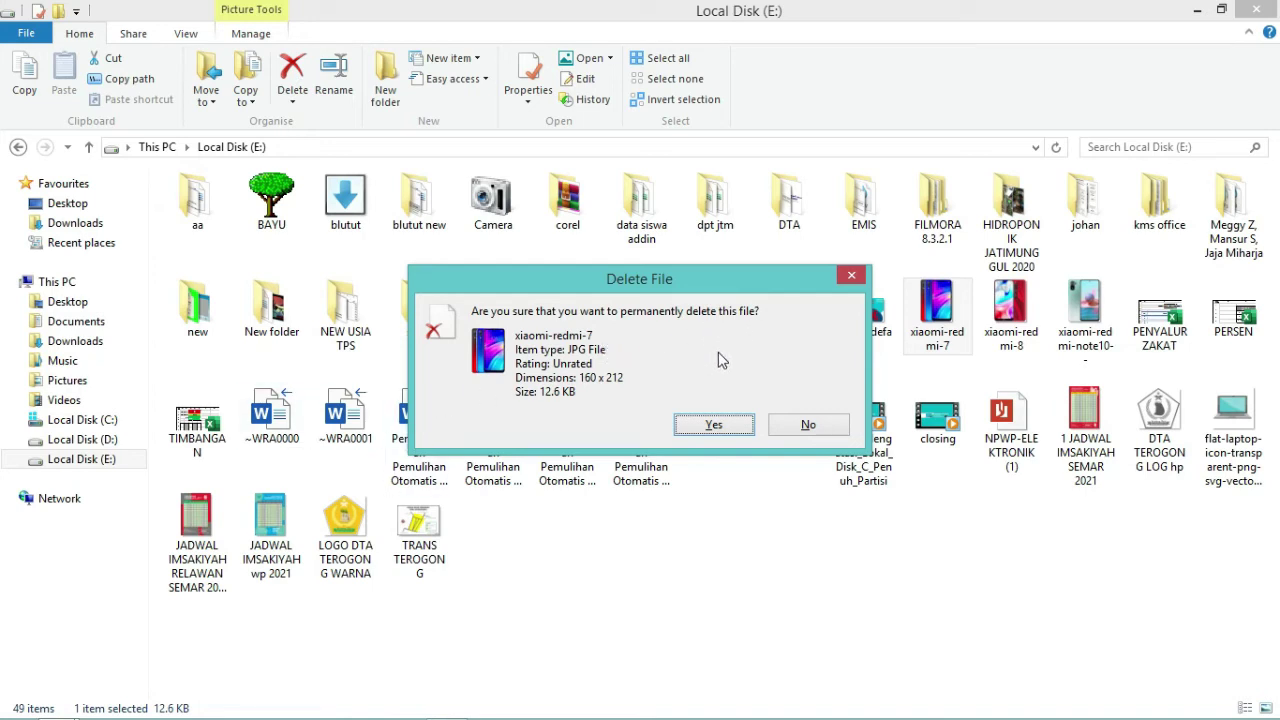
pyautogui.click(715, 424)
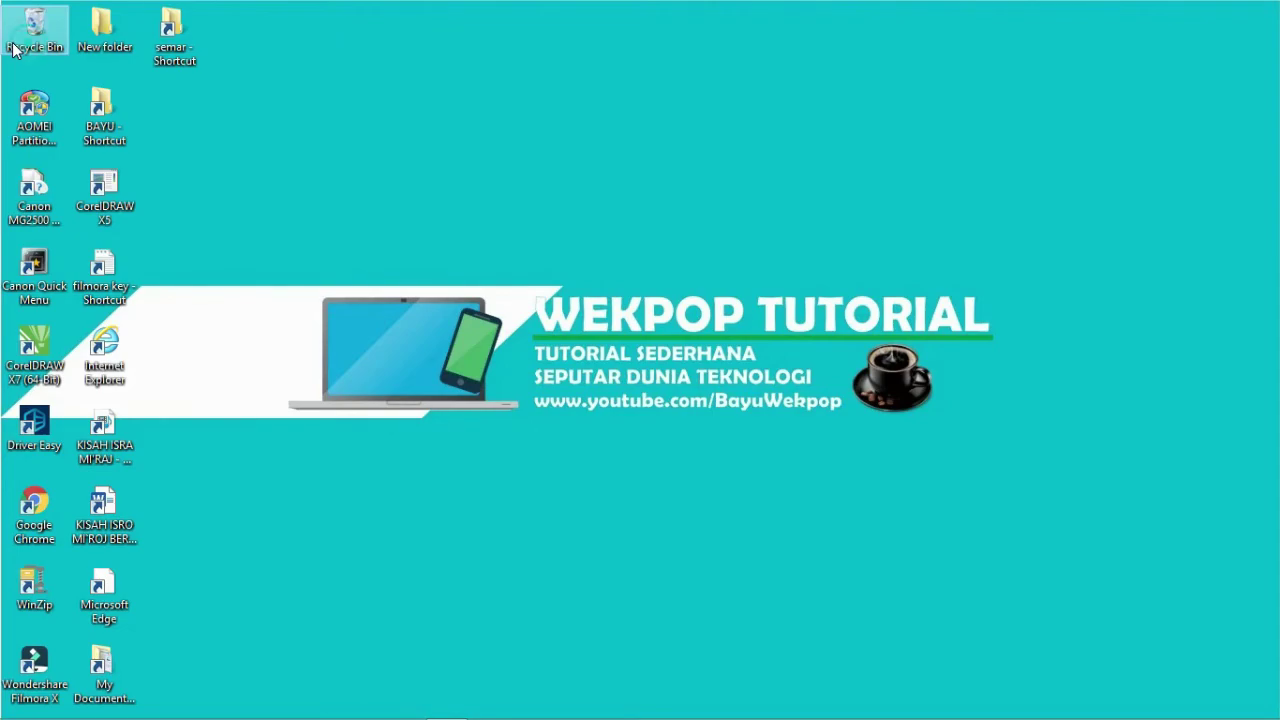
pyautogui.doubleClick(14, 50)
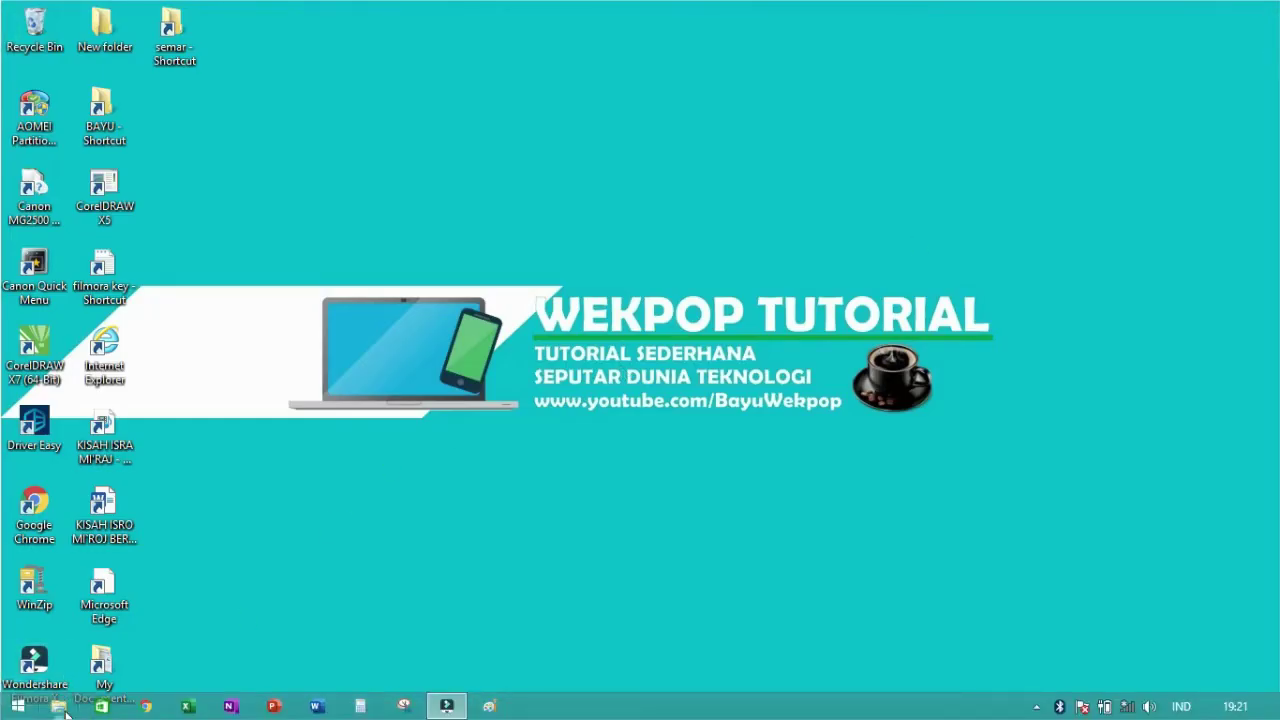
# - Reopen Local Disk (E:) in File Explorer and delete the JADWAL IMSAKIYAH wp 2021 image to the Recycle Bin
pyautogui.click(58, 706)
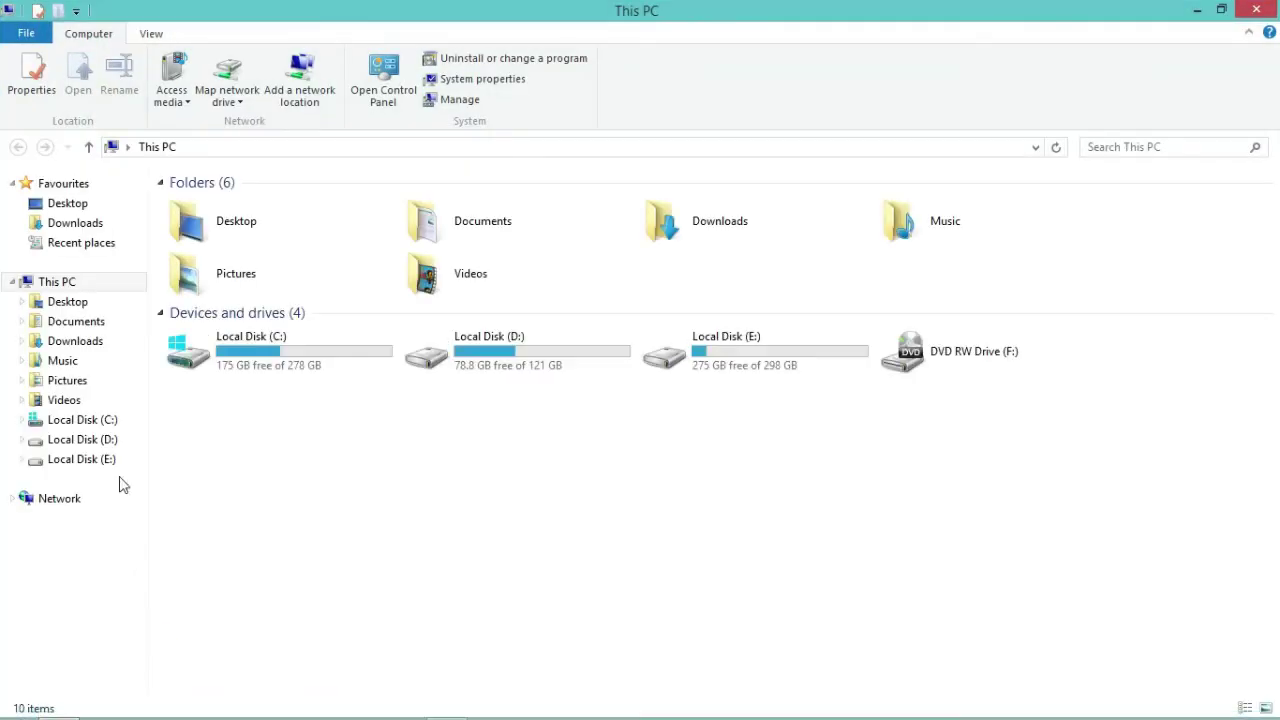
pyautogui.click(110, 462)
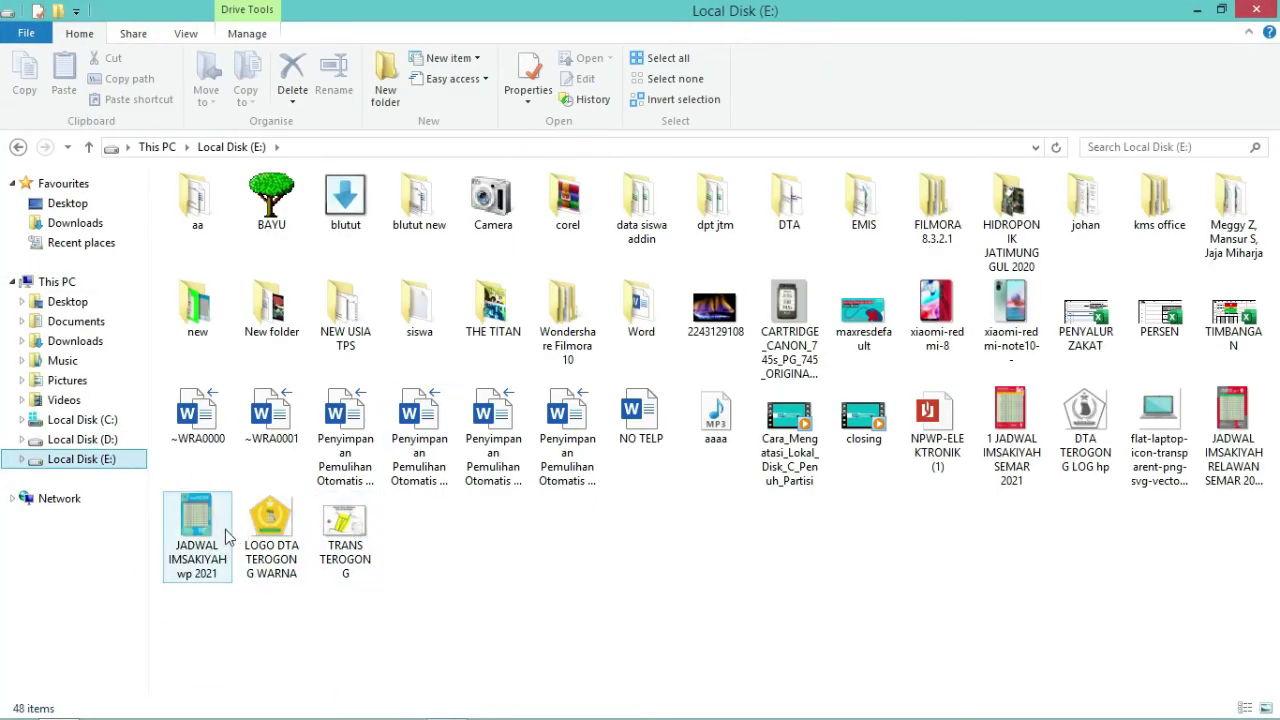
pyautogui.click(200, 514)
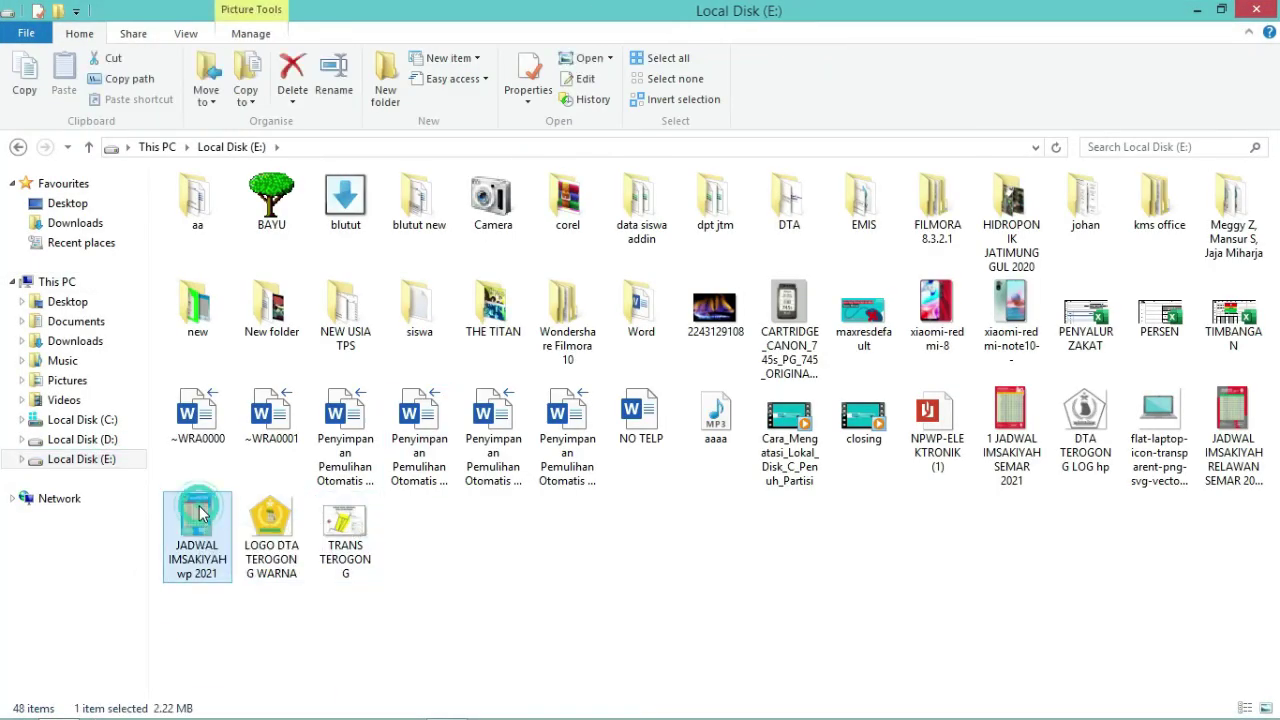
pyautogui.rightClick(185, 518)
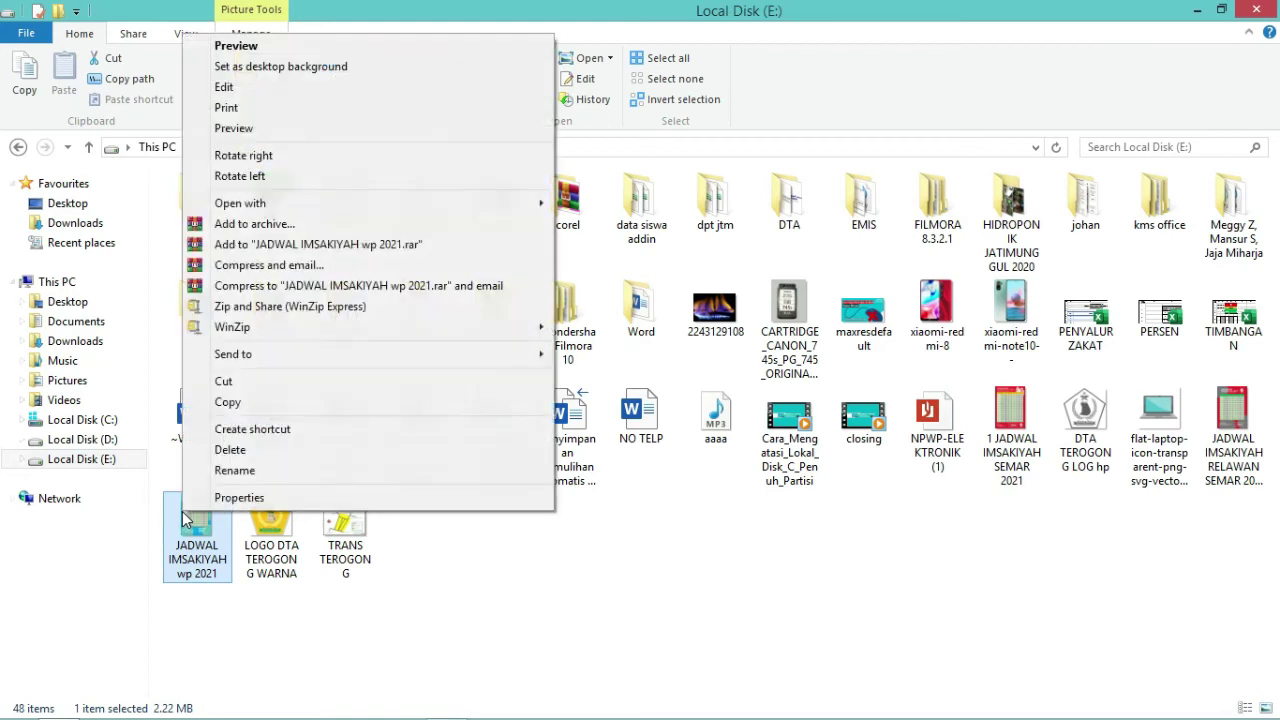
pyautogui.click(228, 452)
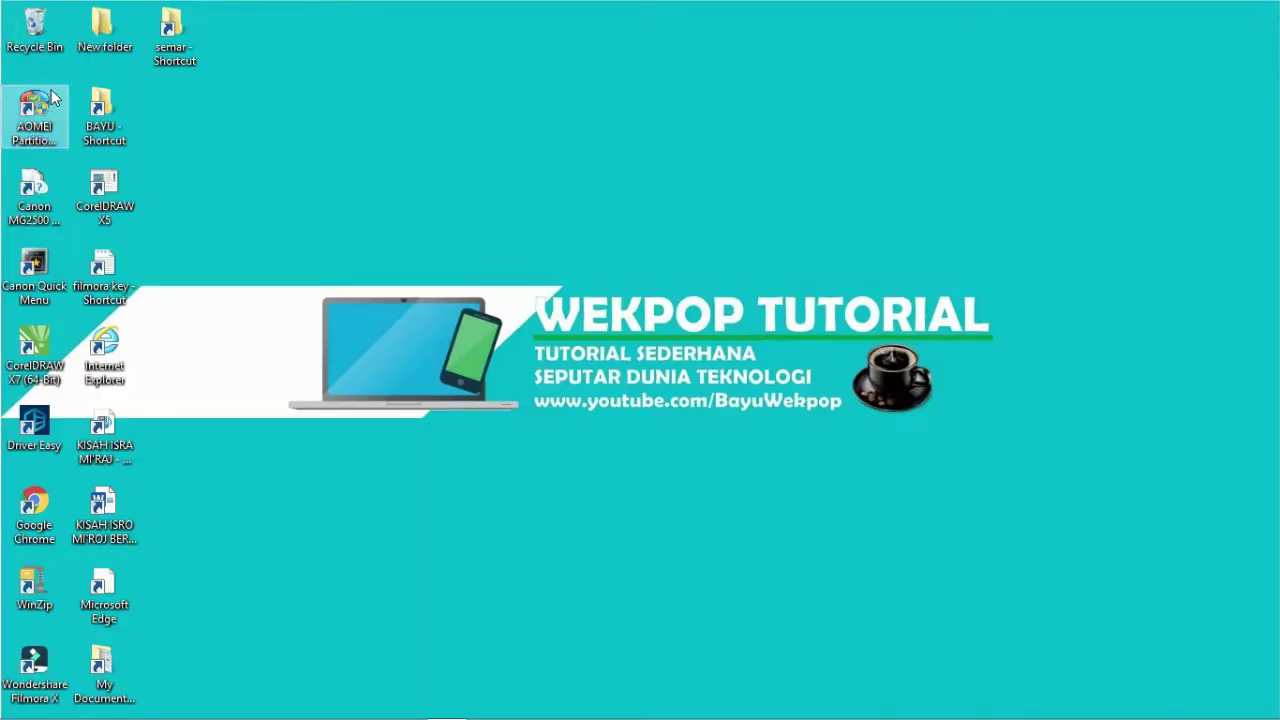
# - Open the Recycle Bin and restore the JADWAL IMSAKIYAH wp 2021 image
pyautogui.doubleClick(36, 24)
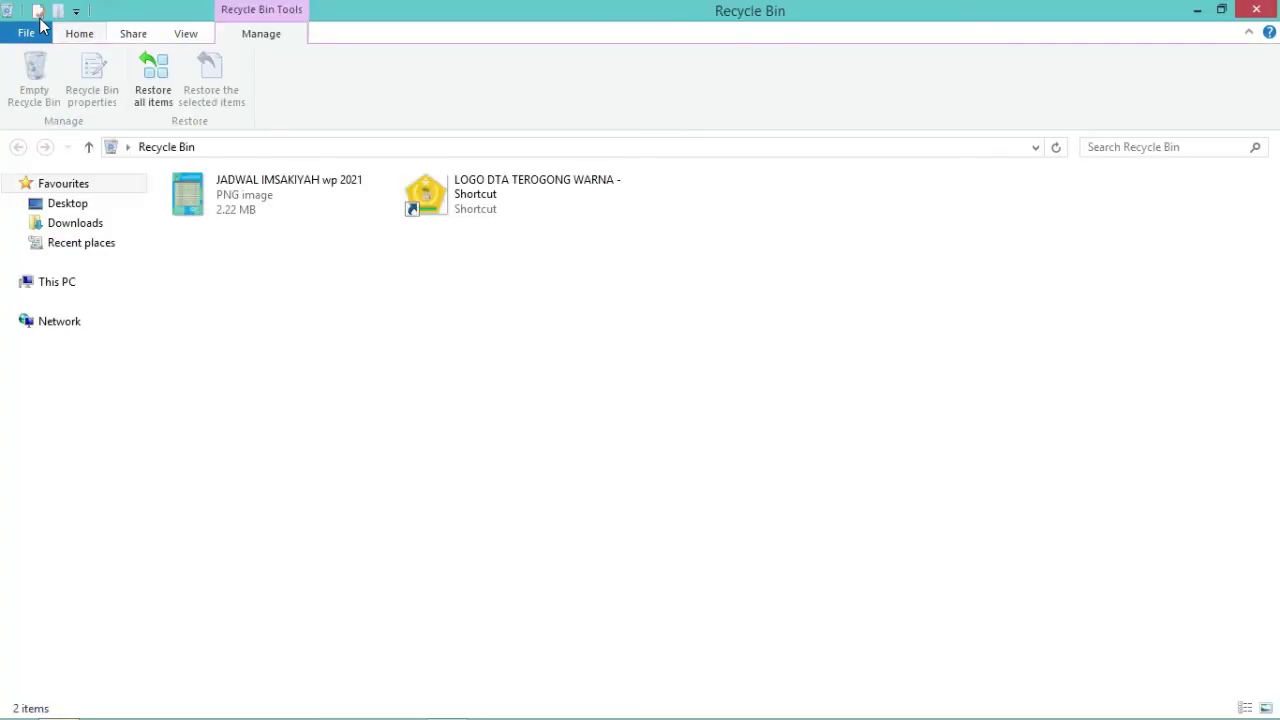
pyautogui.click(268, 210)
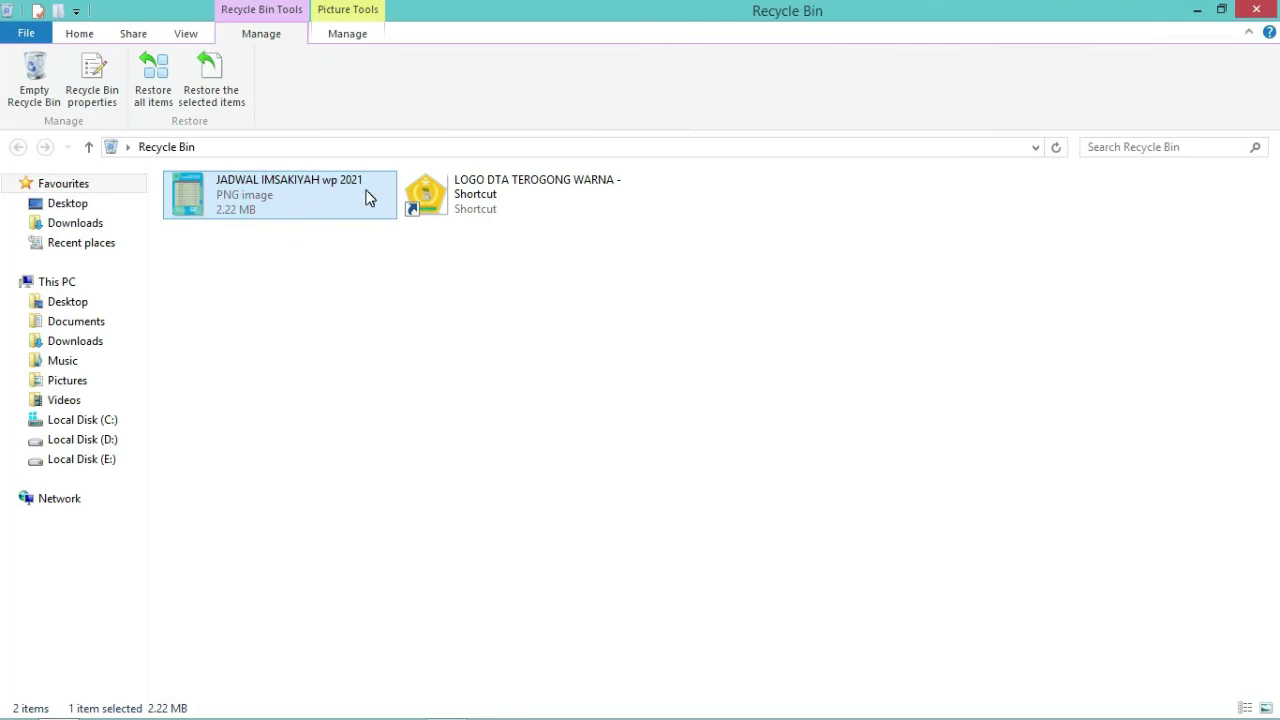
pyautogui.rightClick(229, 202)
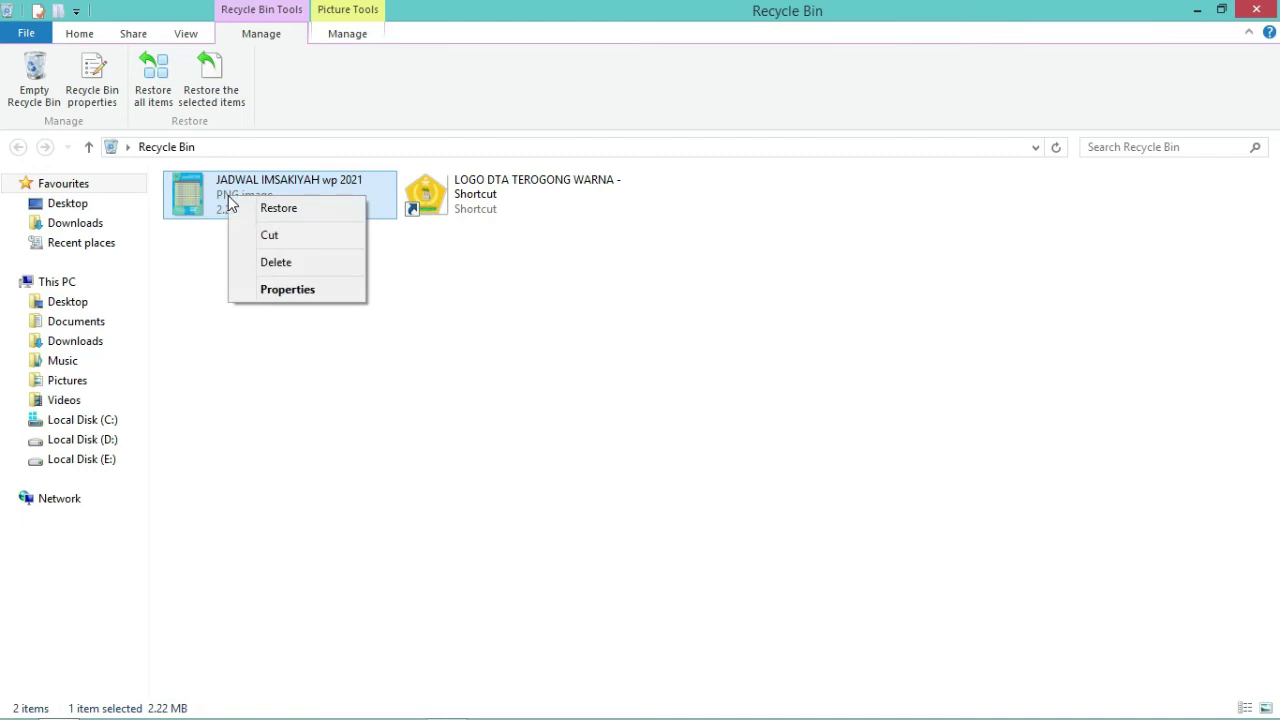
pyautogui.click(316, 213)
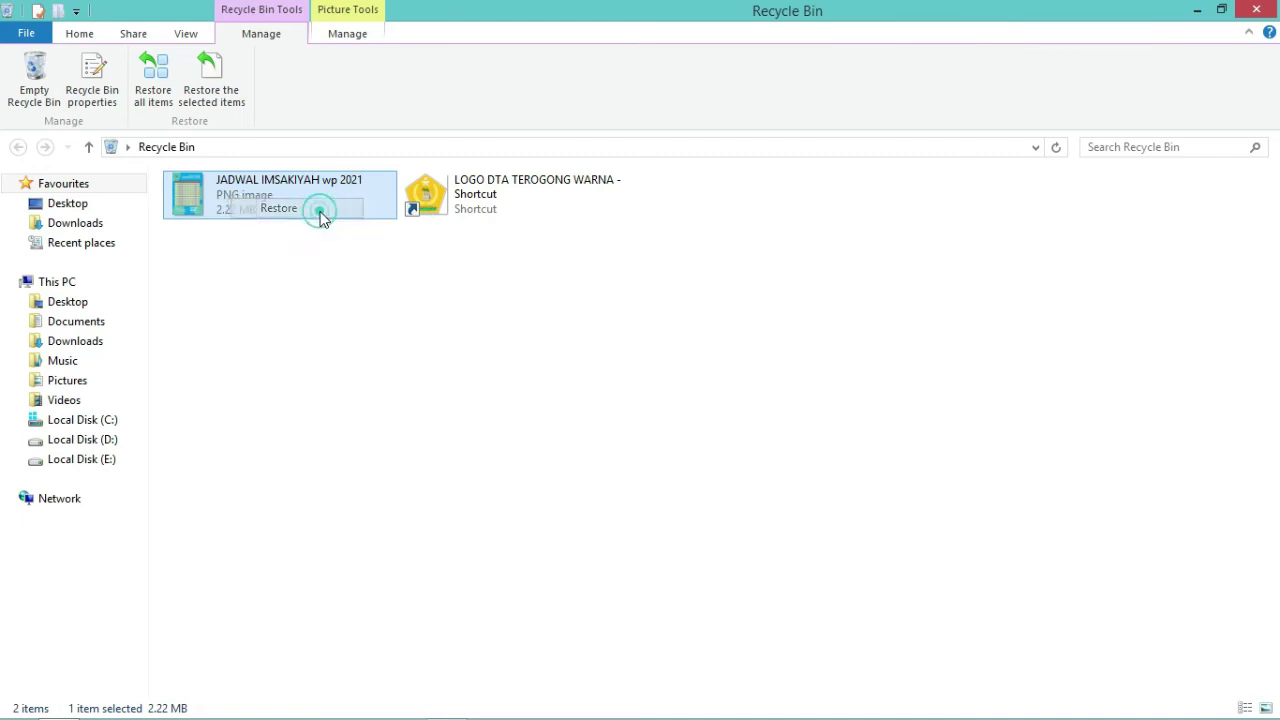
# - Check Local Disk (E:) for the restored JADWAL IMSAKIYAH wp 2021 image and close the window
pyautogui.click(84, 460)
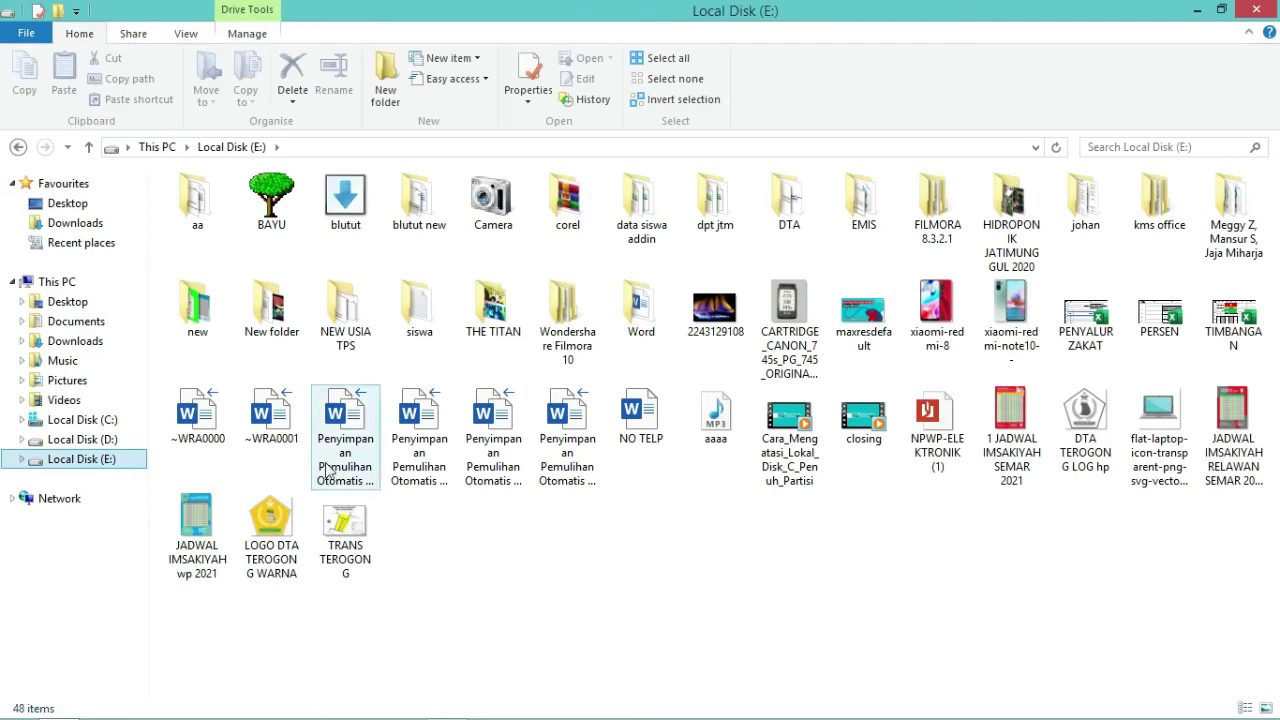
pyautogui.click(197, 528)
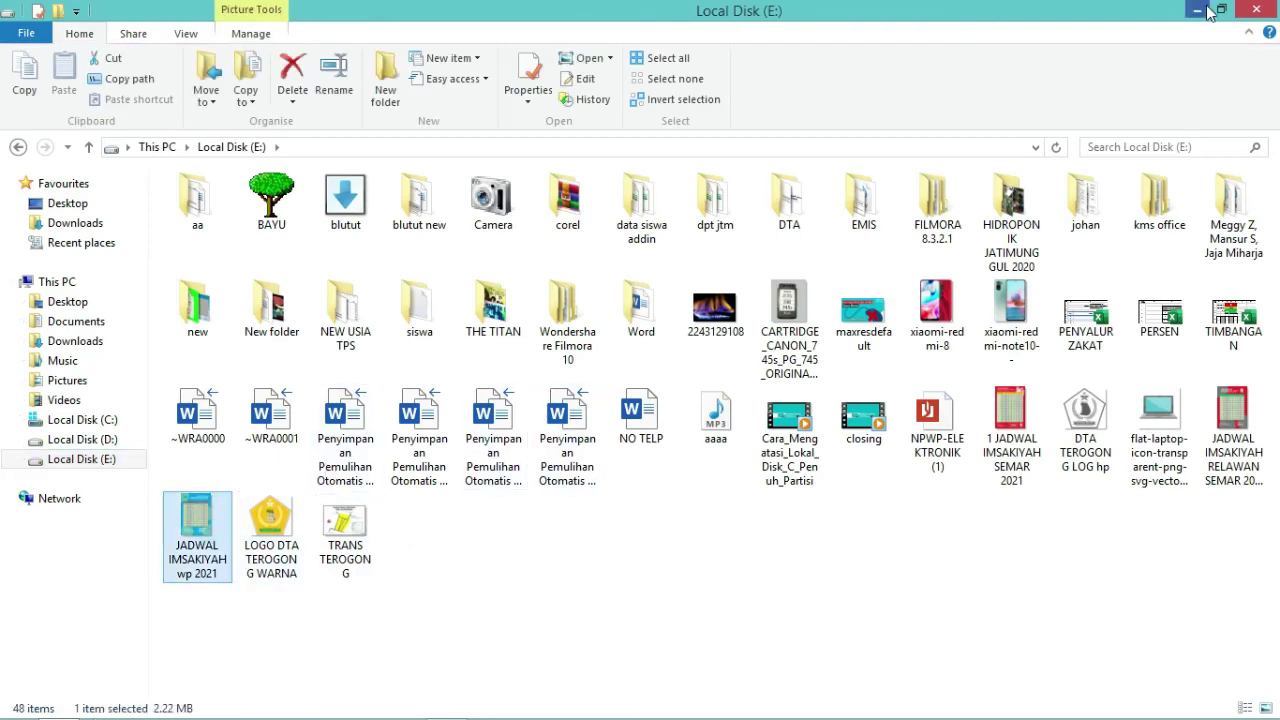
pyautogui.click(1258, 9)
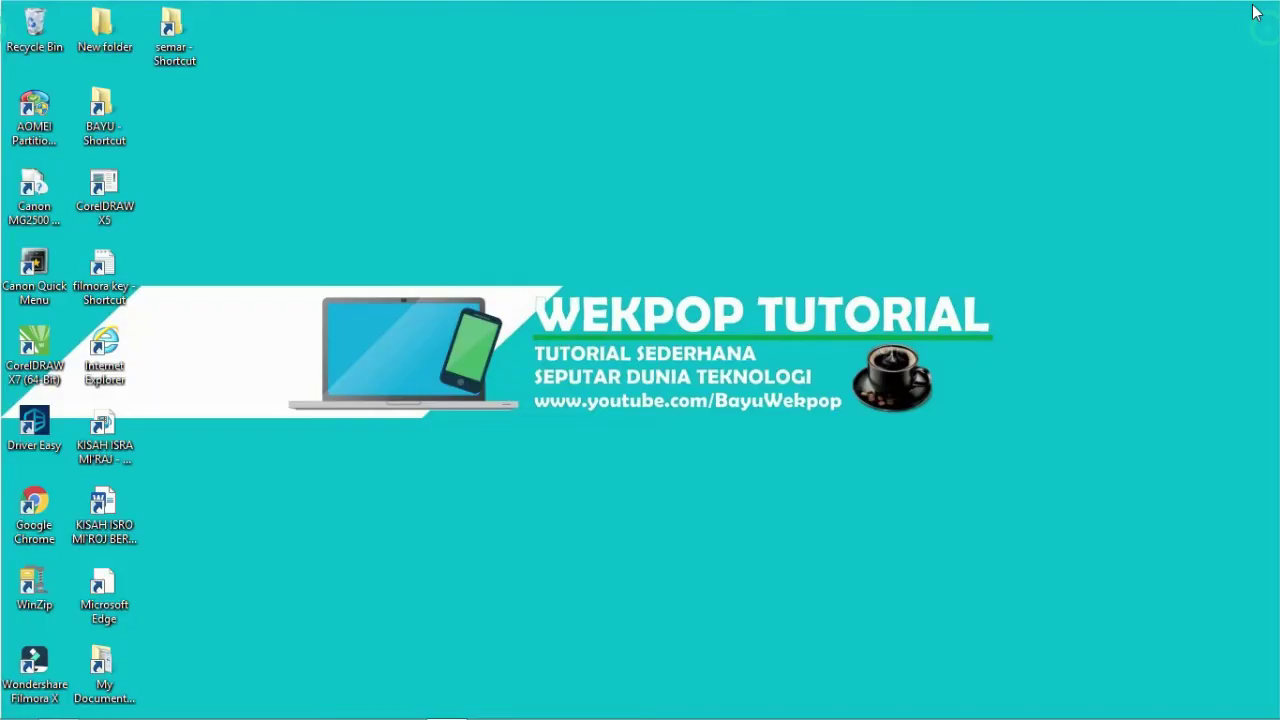
pyautogui.rightClick(225, 200)
pyautogui.click(270, 304)
pyautogui.moveTo(250, 712)
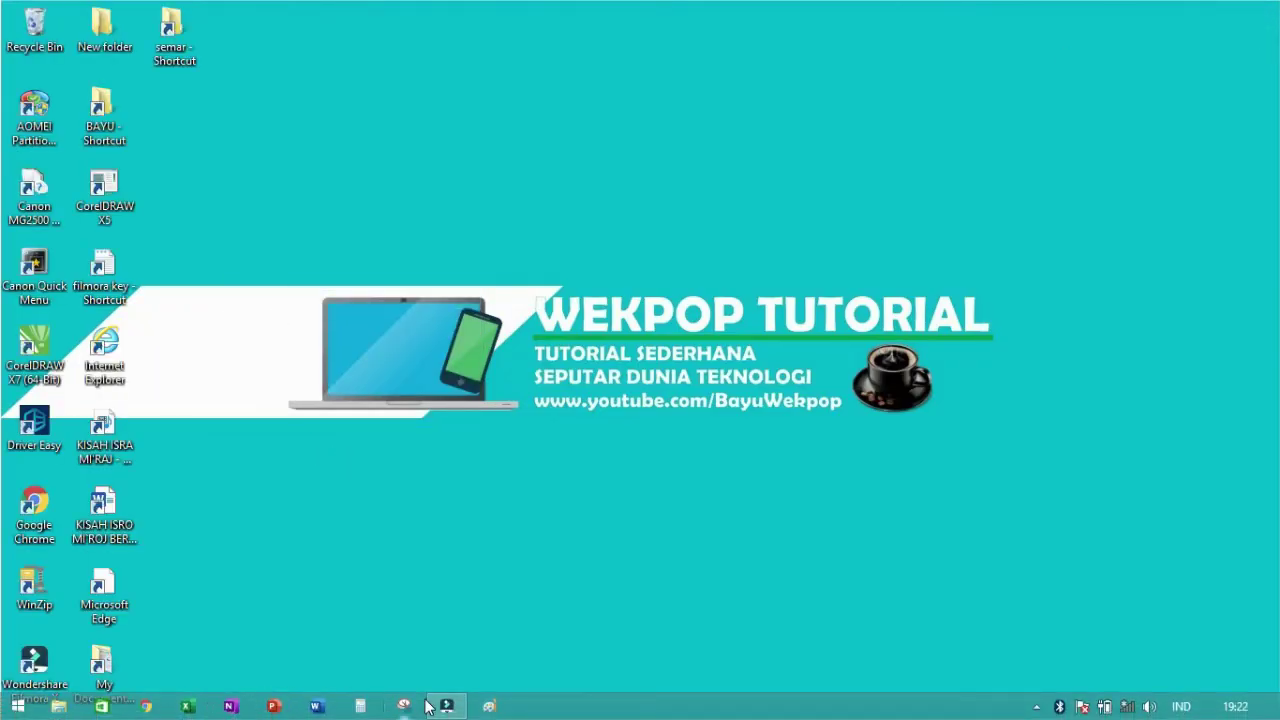
pyautogui.click(445, 704)
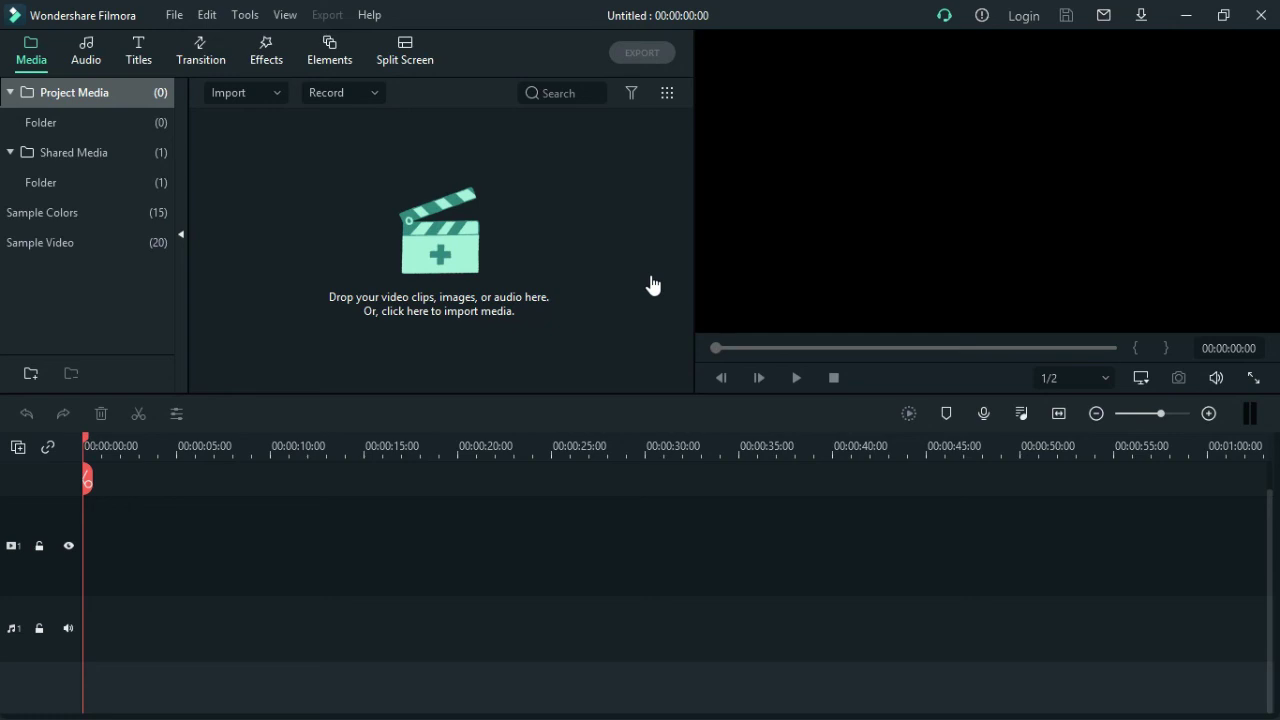
pyautogui.click(1186, 15)
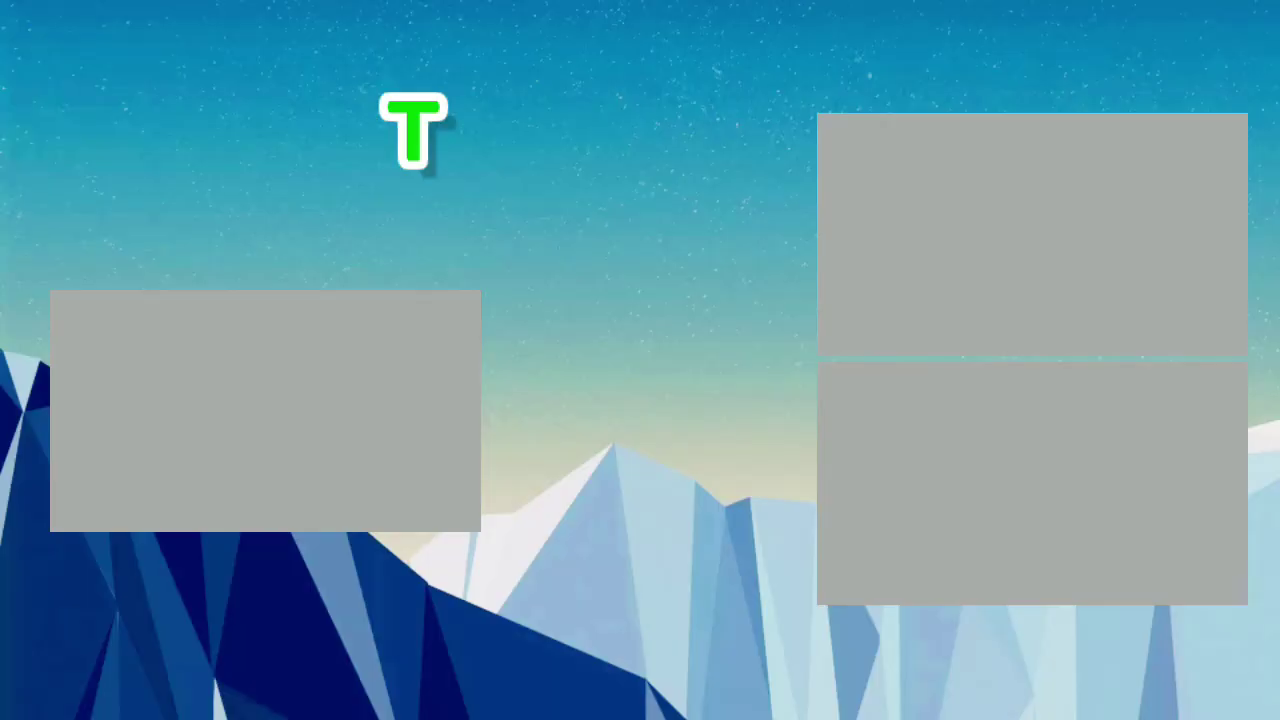